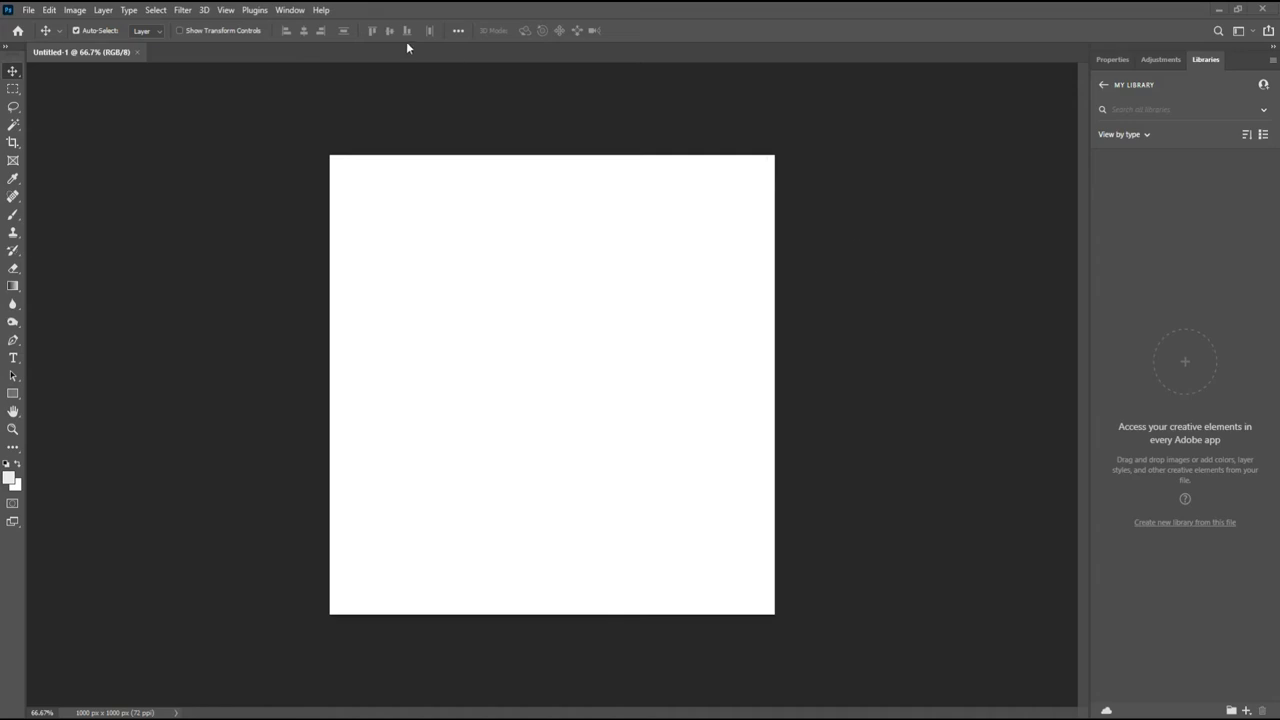
- Close the Untitled-1 document, then open and dismiss a New Document dialog
left_click(138, 52)
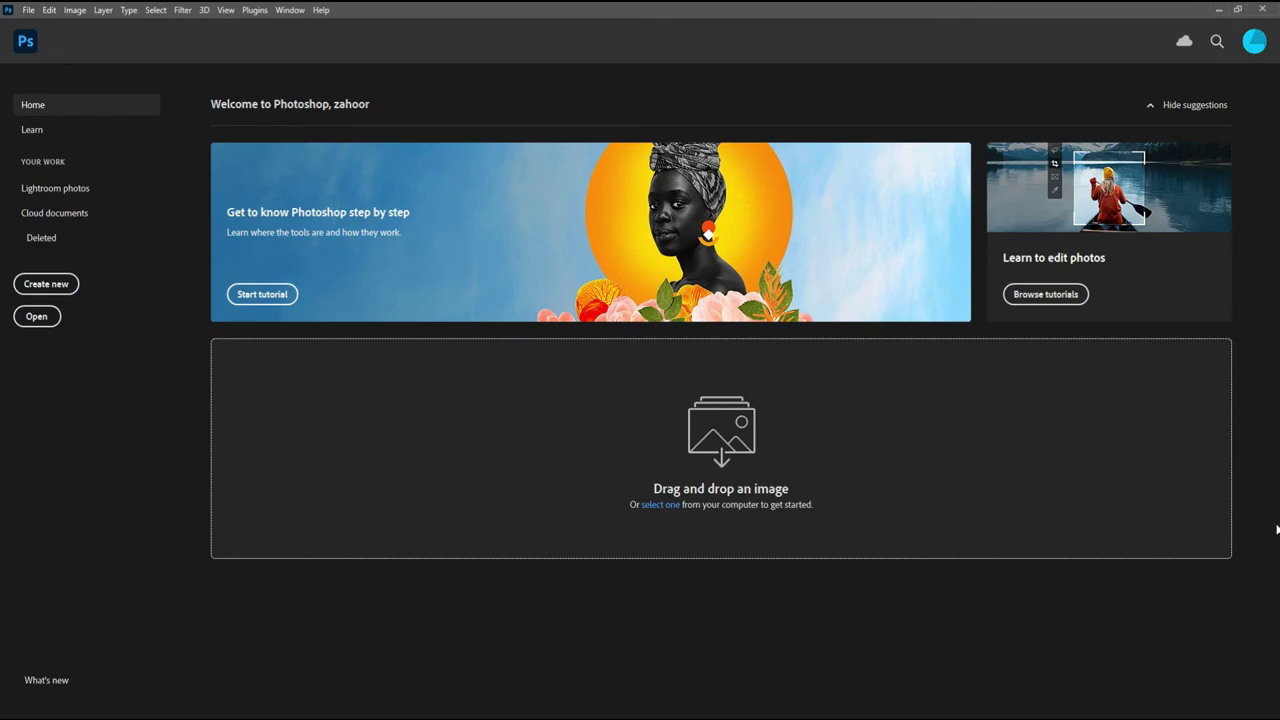
left_click(28, 10)
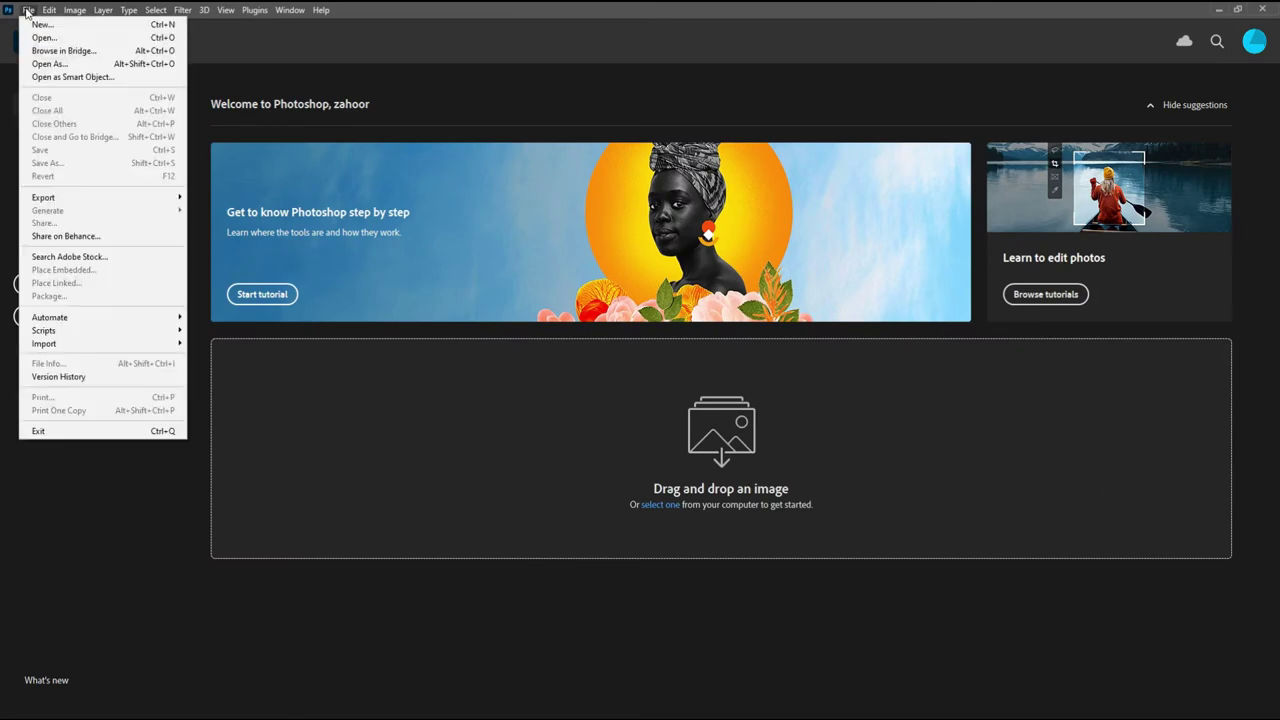
left_click(98, 30)
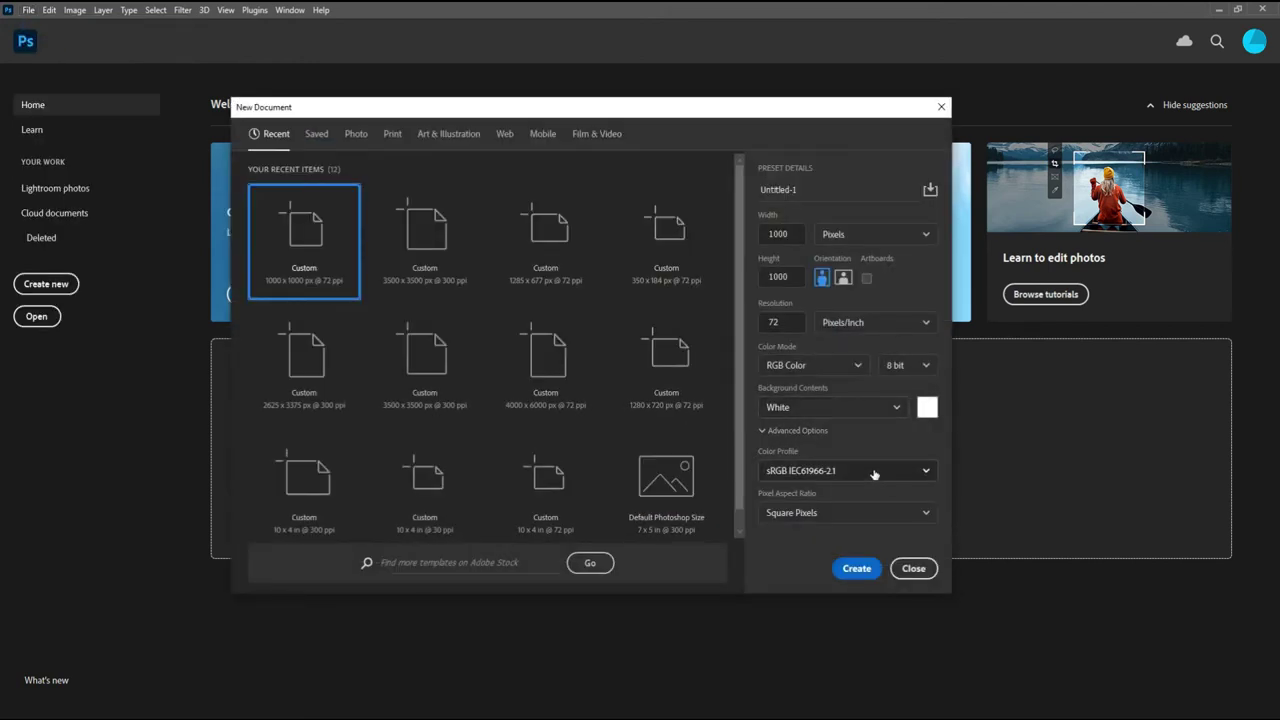
mouse_move(603, 108)
left_mouse_down()
mouse_move(763, 284)
mouse_move(762, 388)
mouse_move(687, 174)
left_mouse_up()
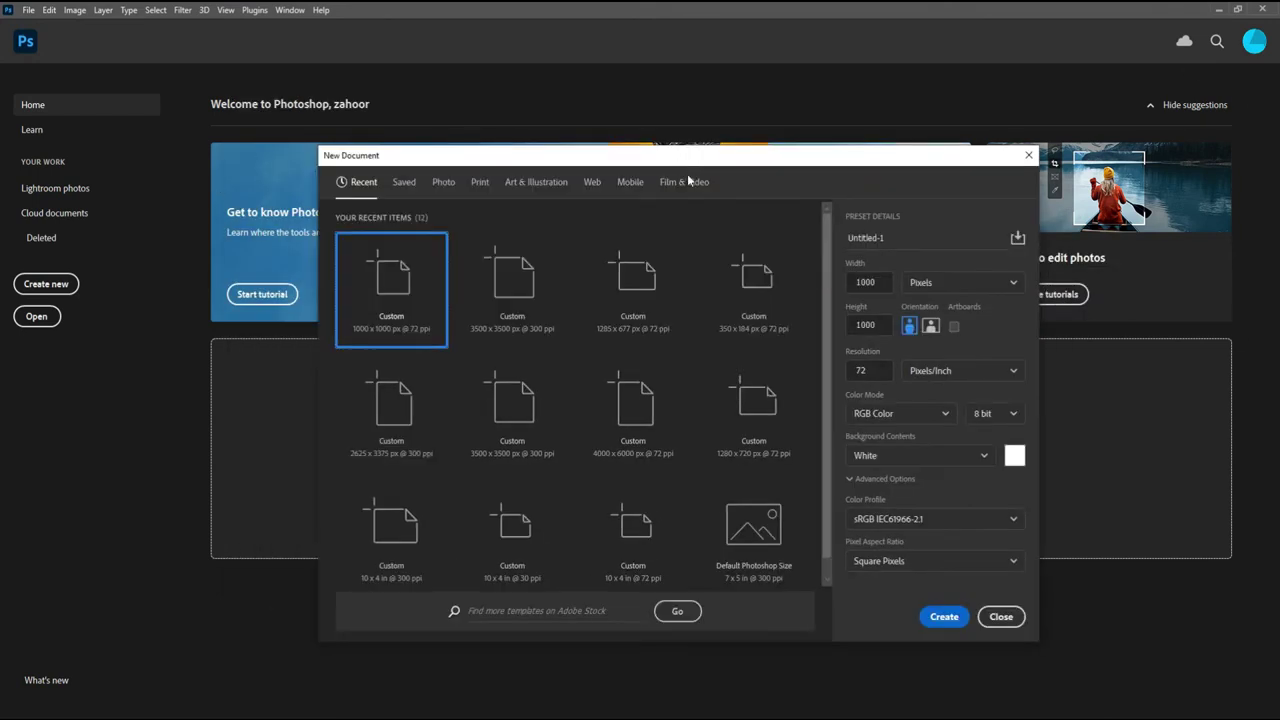
left_click(1001, 616)
- Reopen the New Document dialog via File > New and move it back into place
left_click(28, 10)
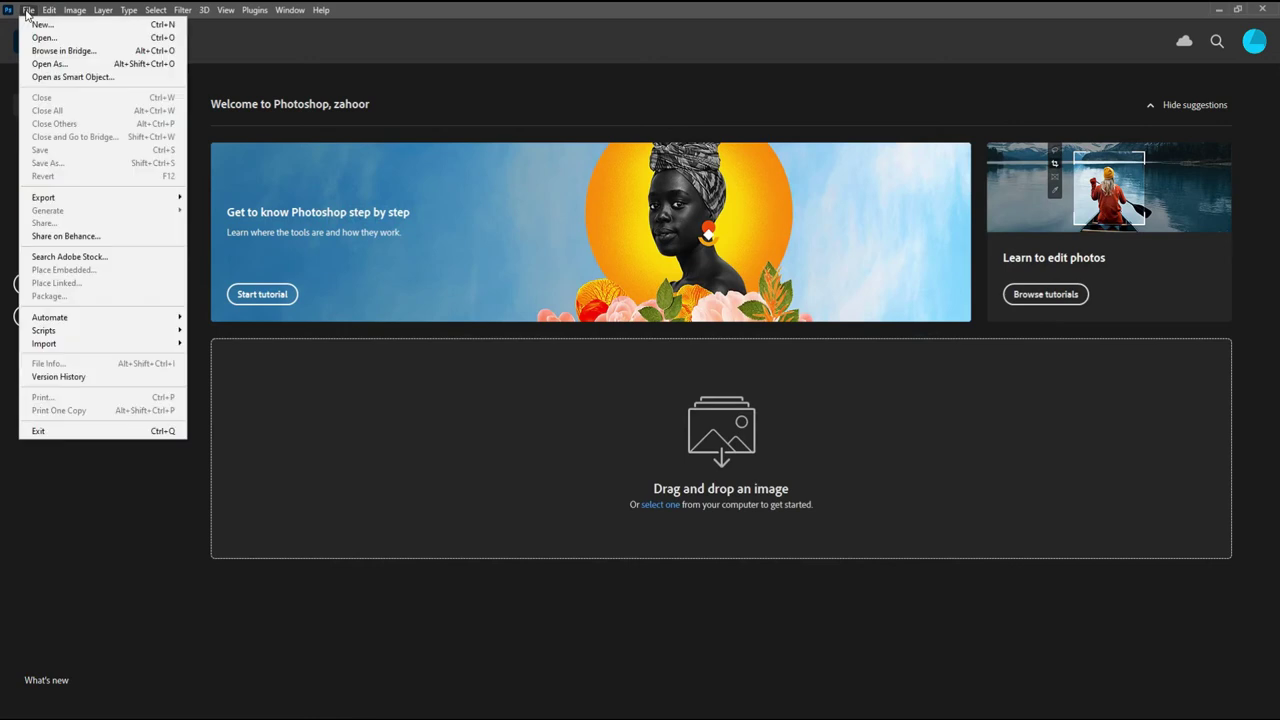
left_click(30, 25)
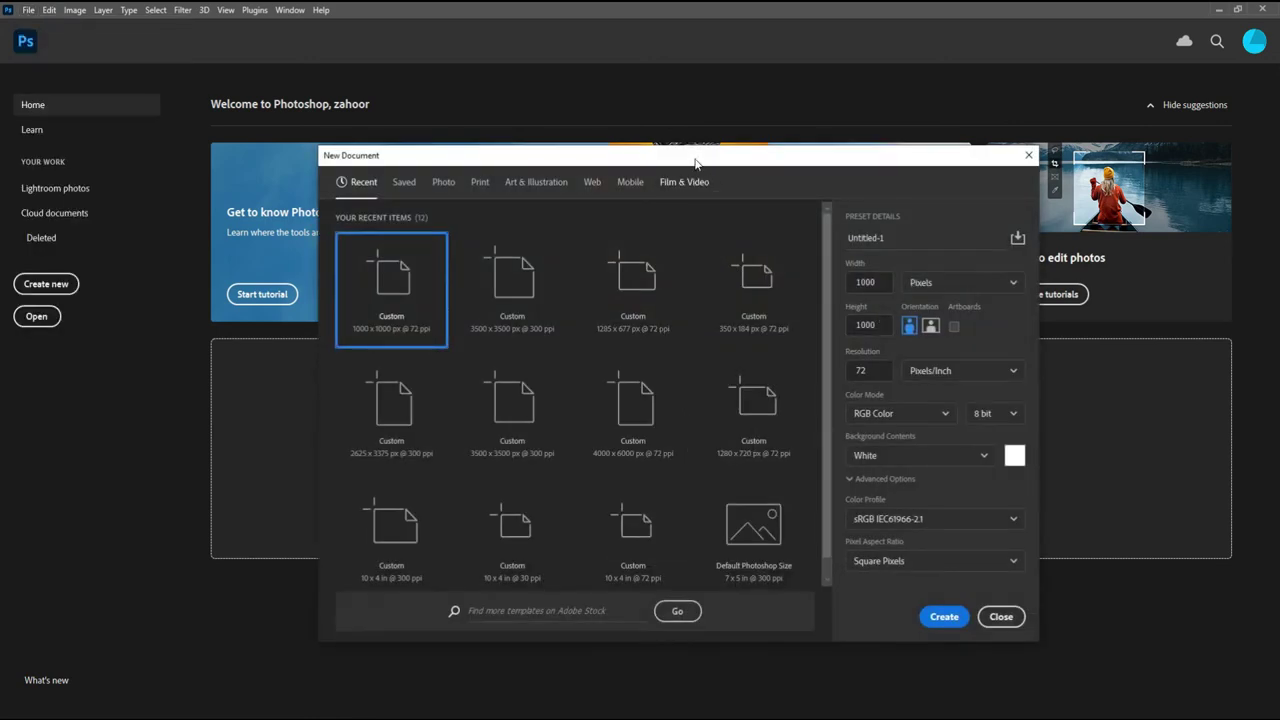
left_click_drag(696, 163, 609, 130)
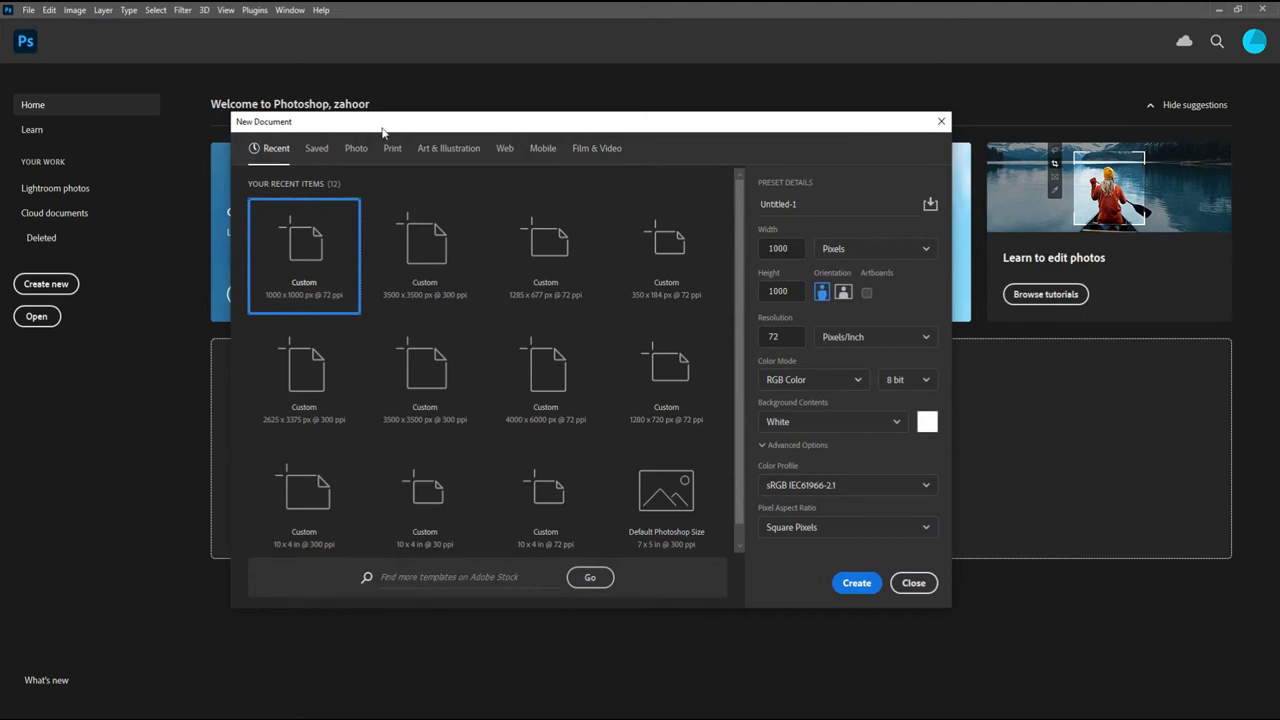
left_click(914, 588)
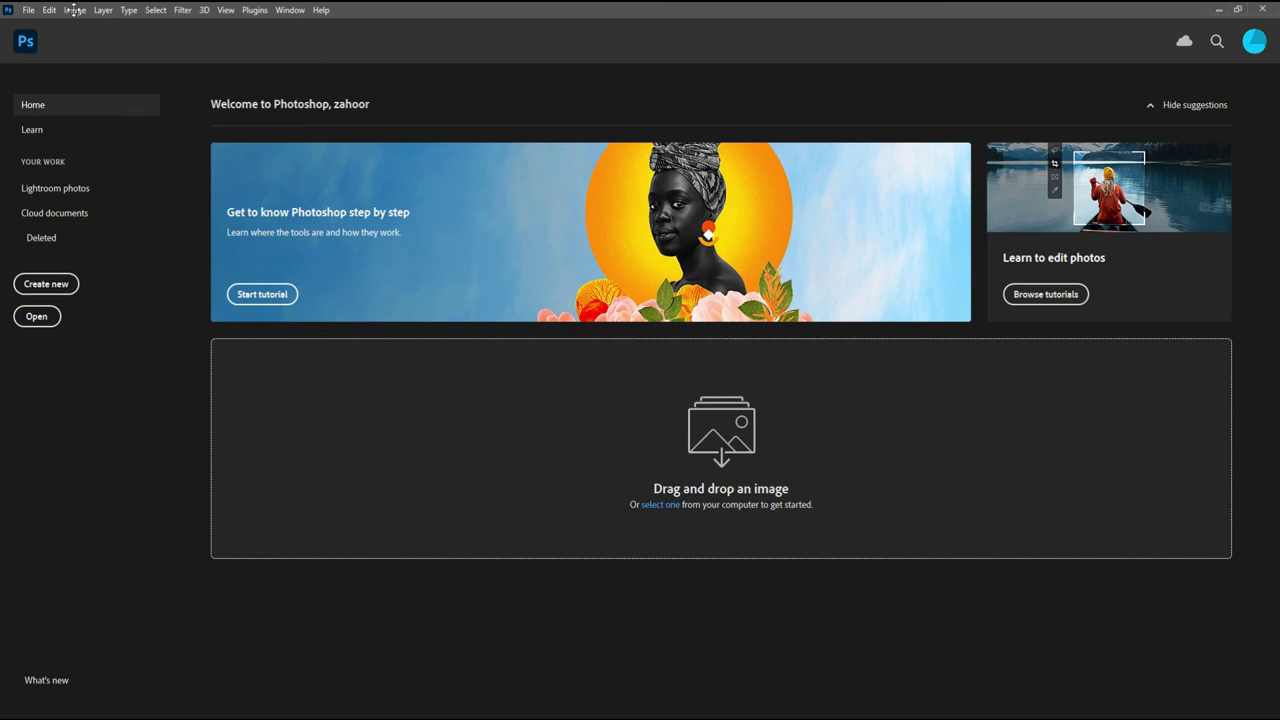
left_click(28, 10)
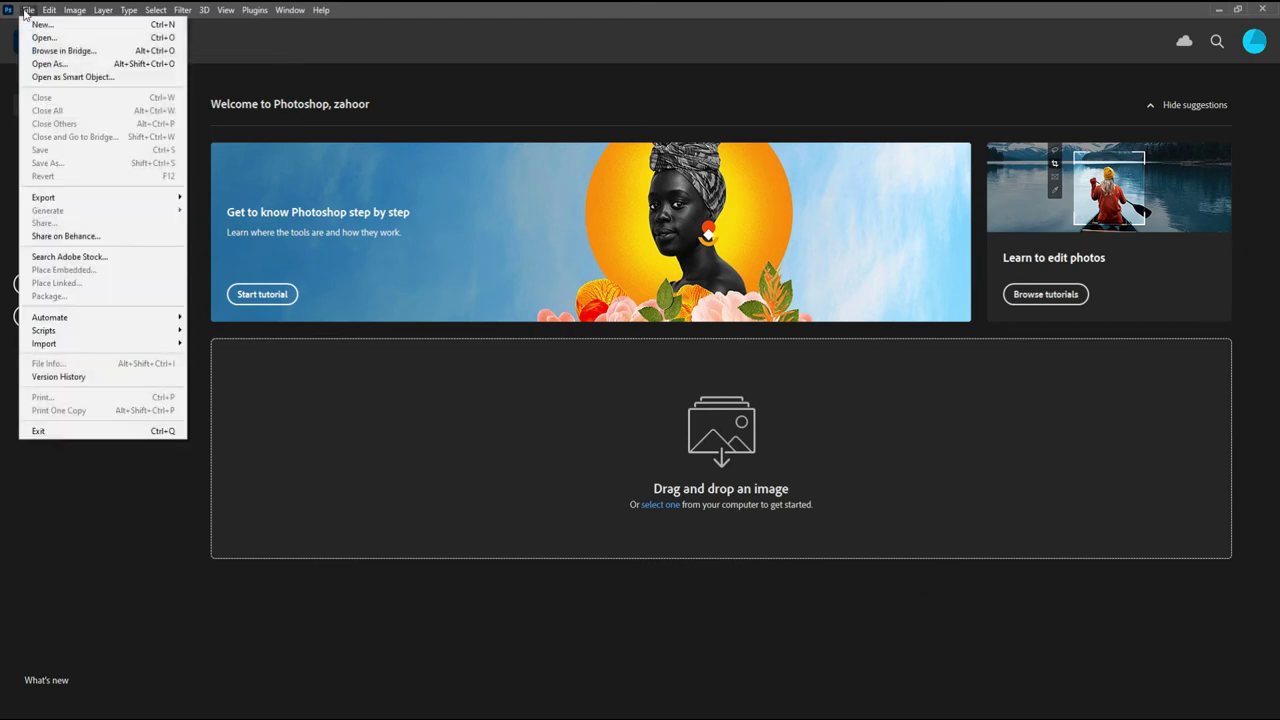
left_click(172, 481)
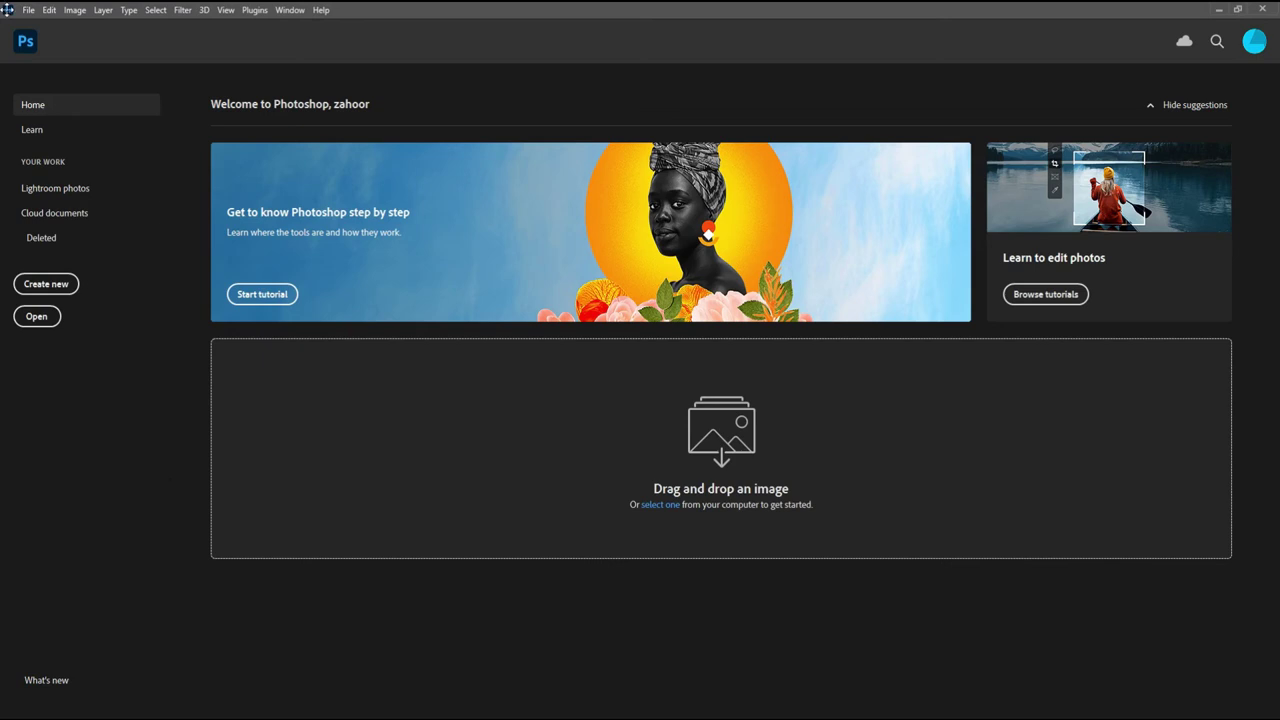
left_click(28, 10)
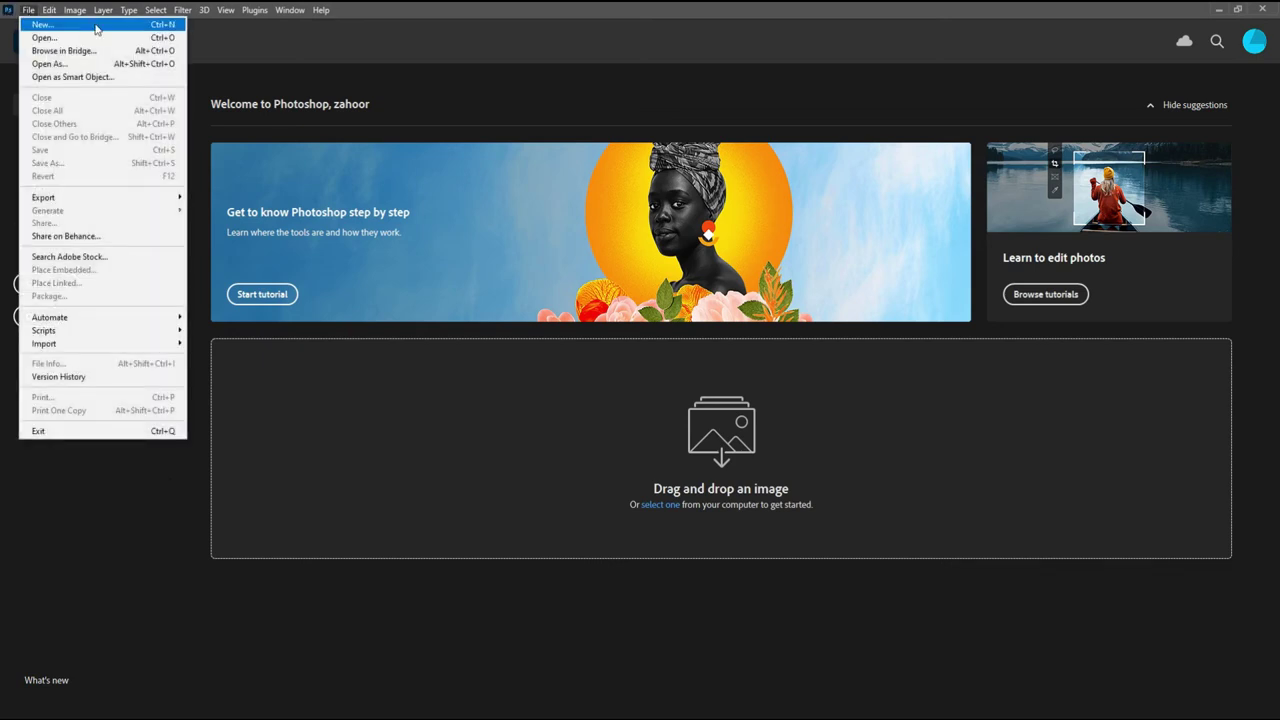
left_click(84, 24)
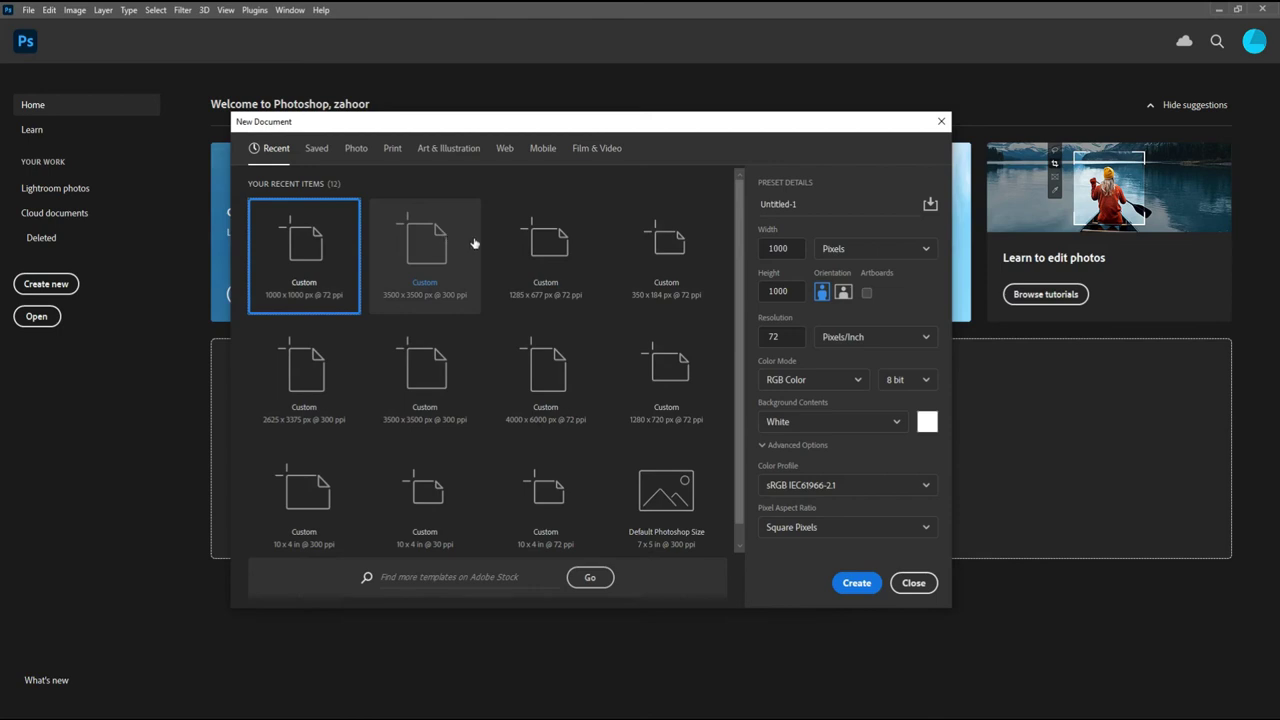
left_click(316, 150)
left_click(356, 150)
left_click(398, 148)
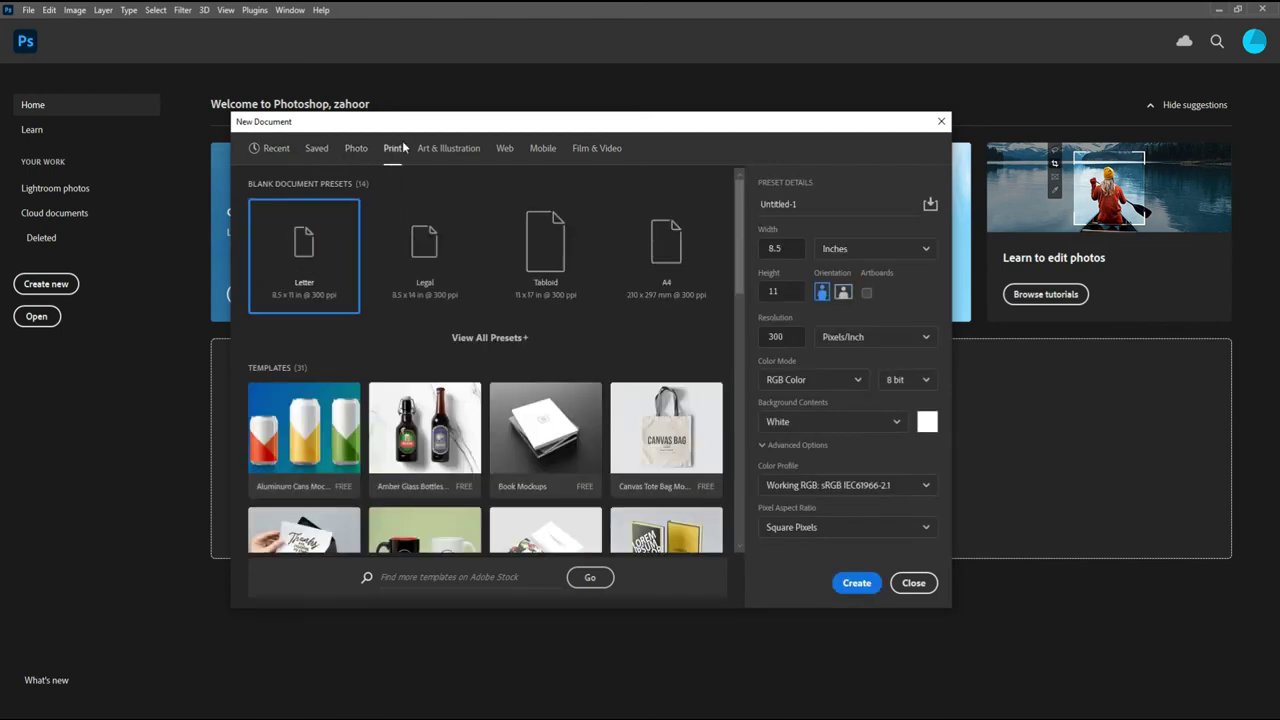
left_click(445, 149)
left_click(505, 150)
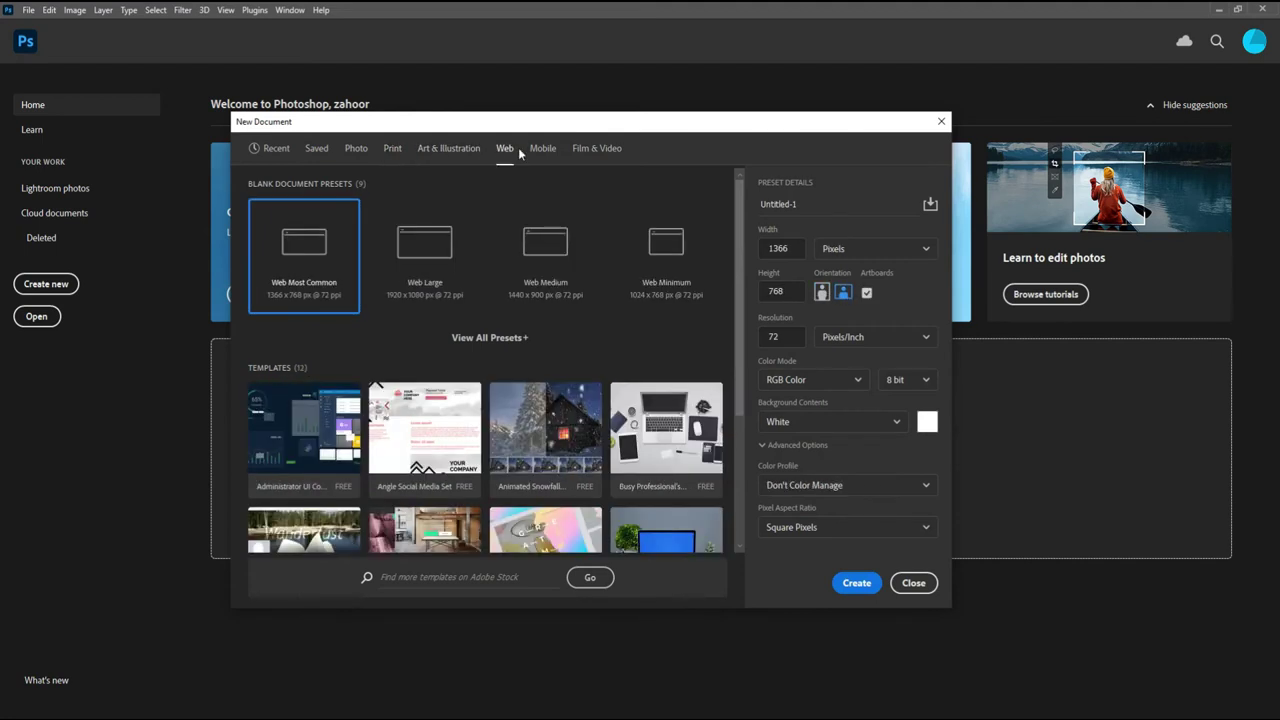
left_click(276, 149)
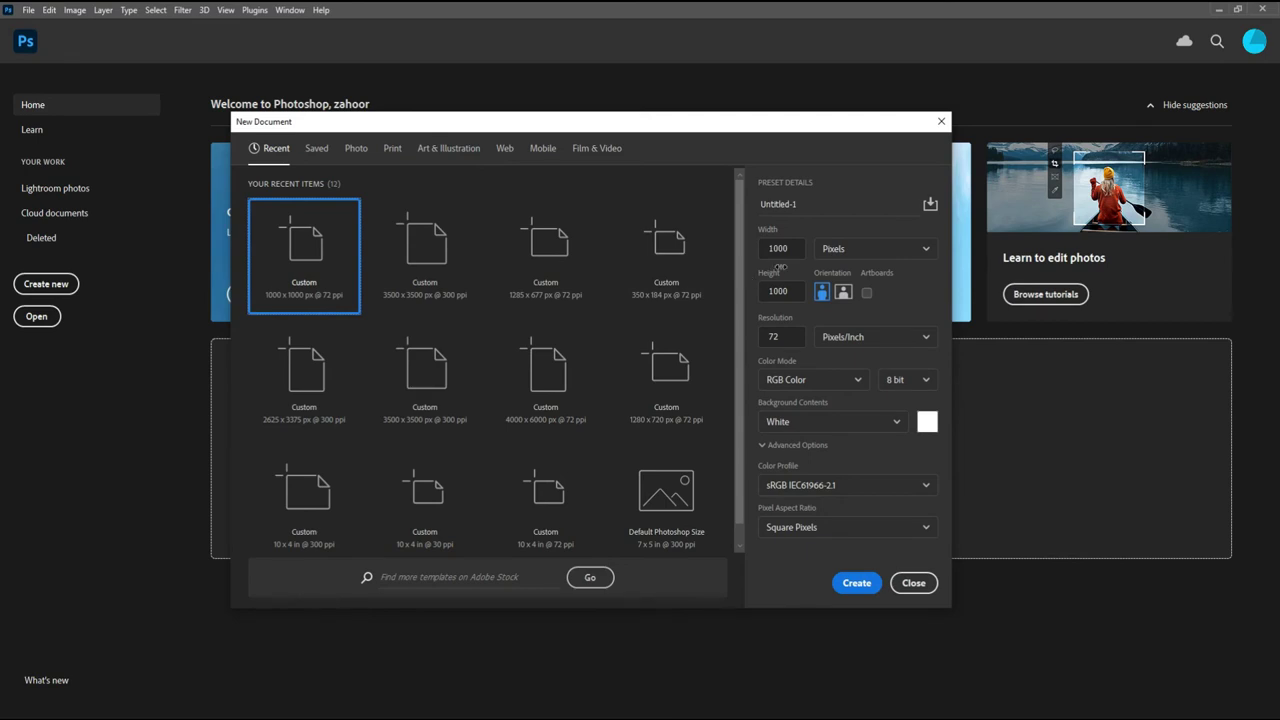
left_click(803, 250)
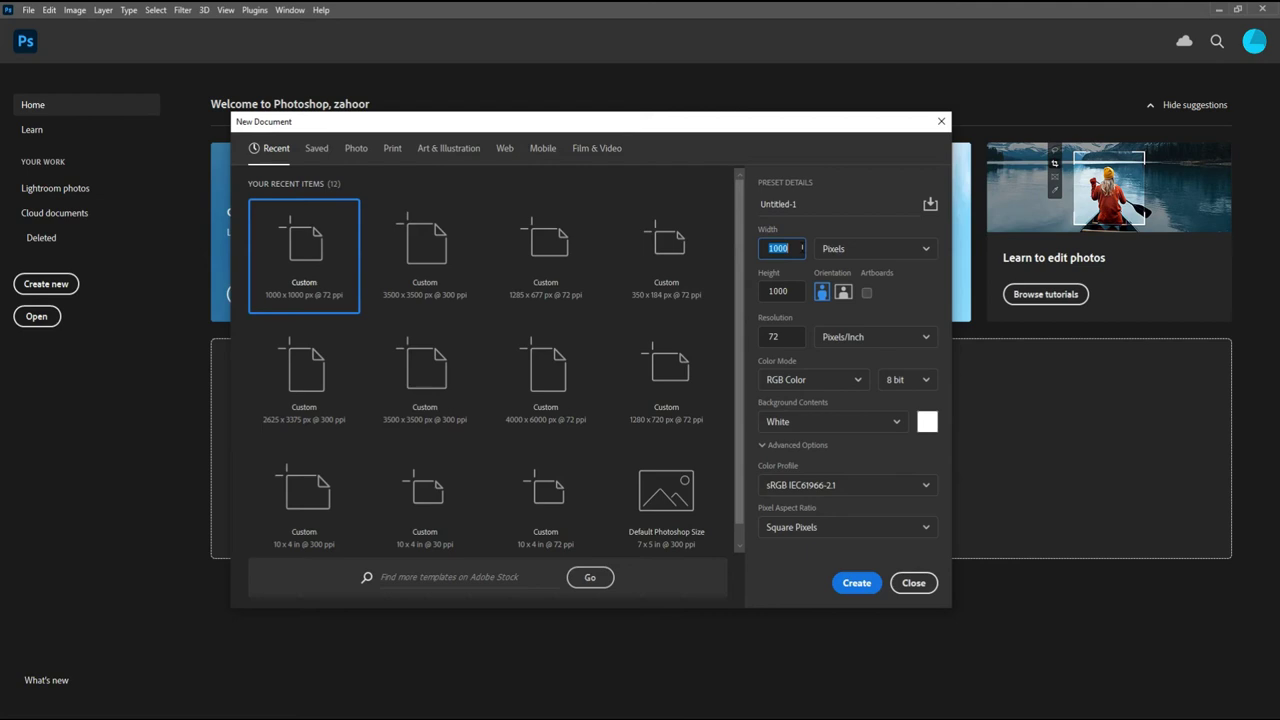
left_click(800, 290)
left_click(868, 249)
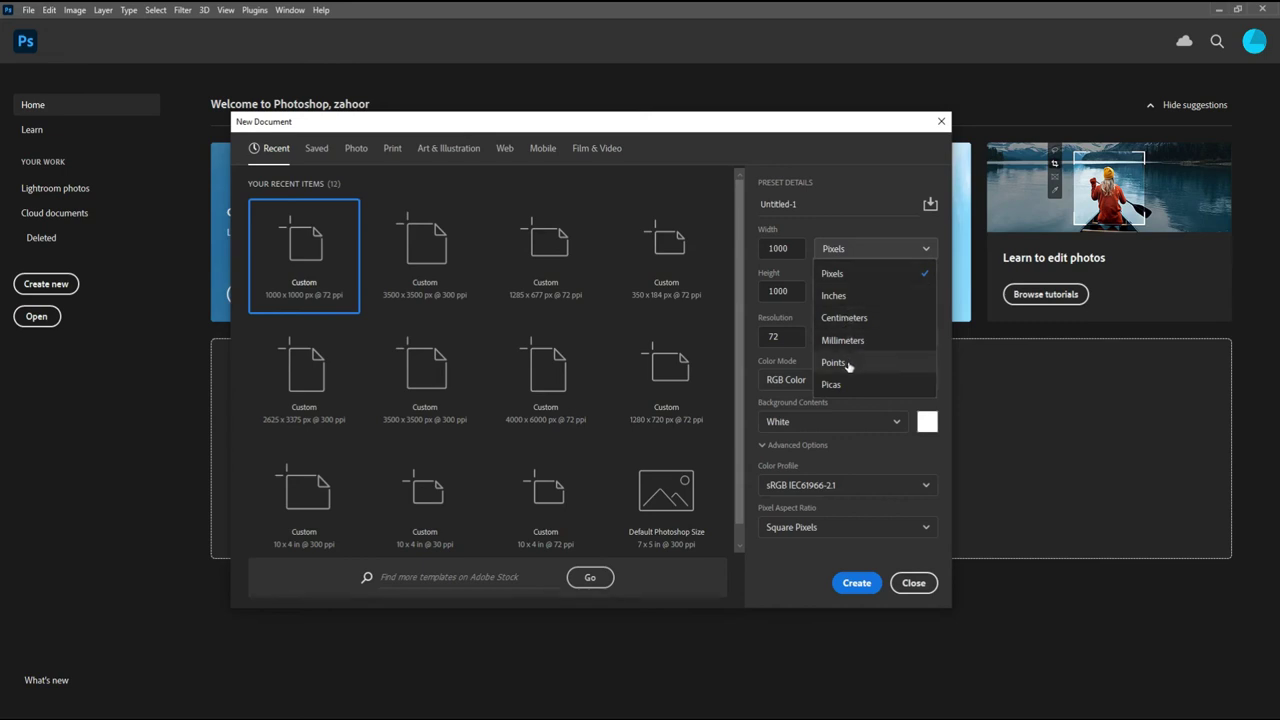
left_click(870, 190)
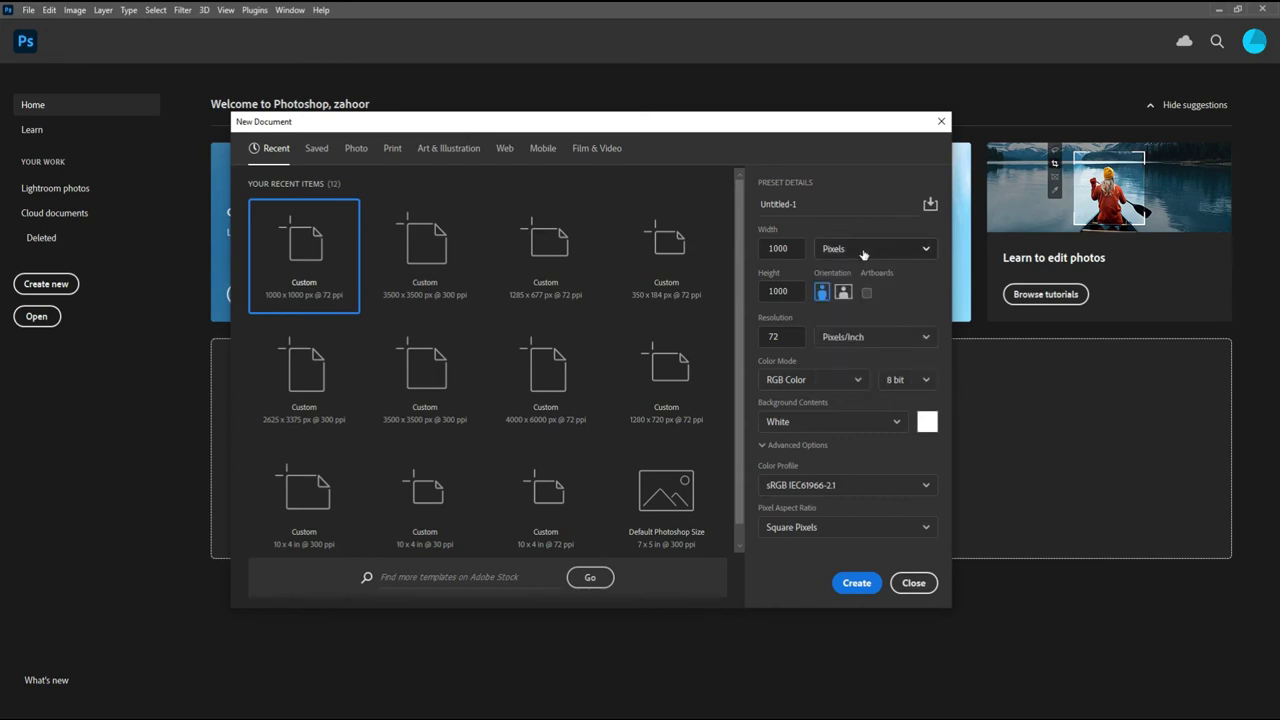
left_click(857, 248)
left_click(847, 276)
left_click(908, 250)
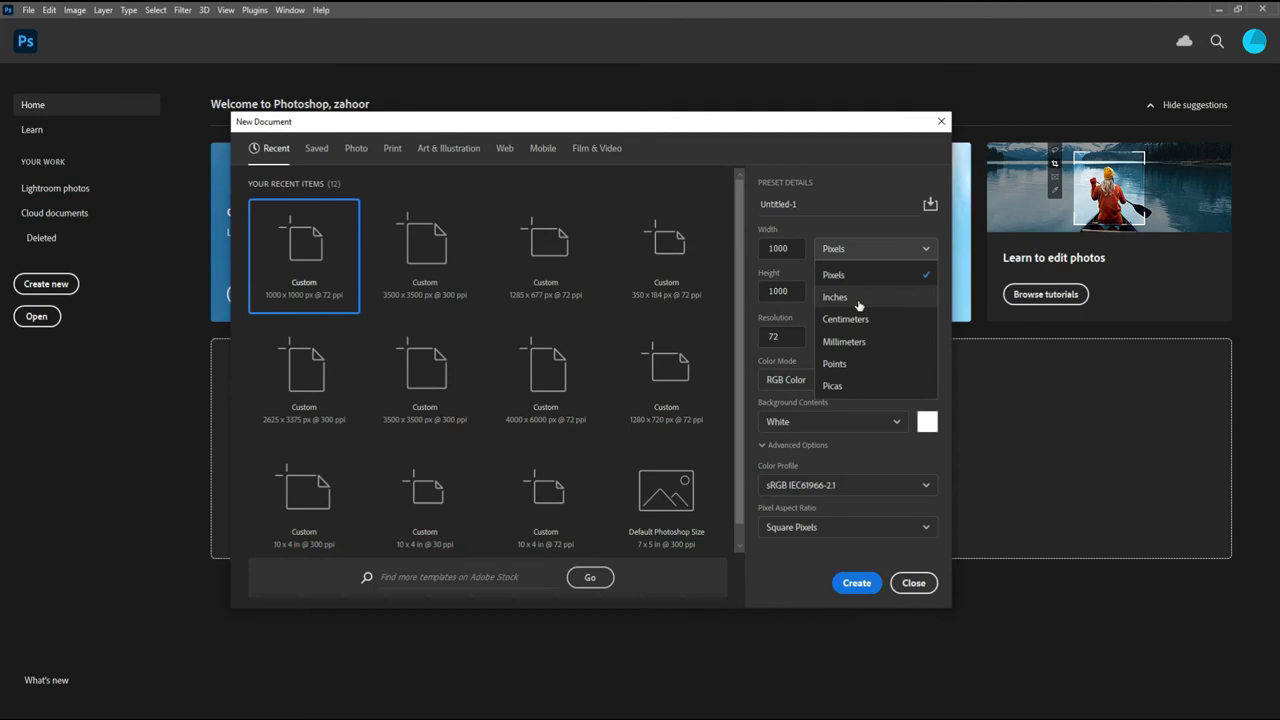
left_click(862, 280)
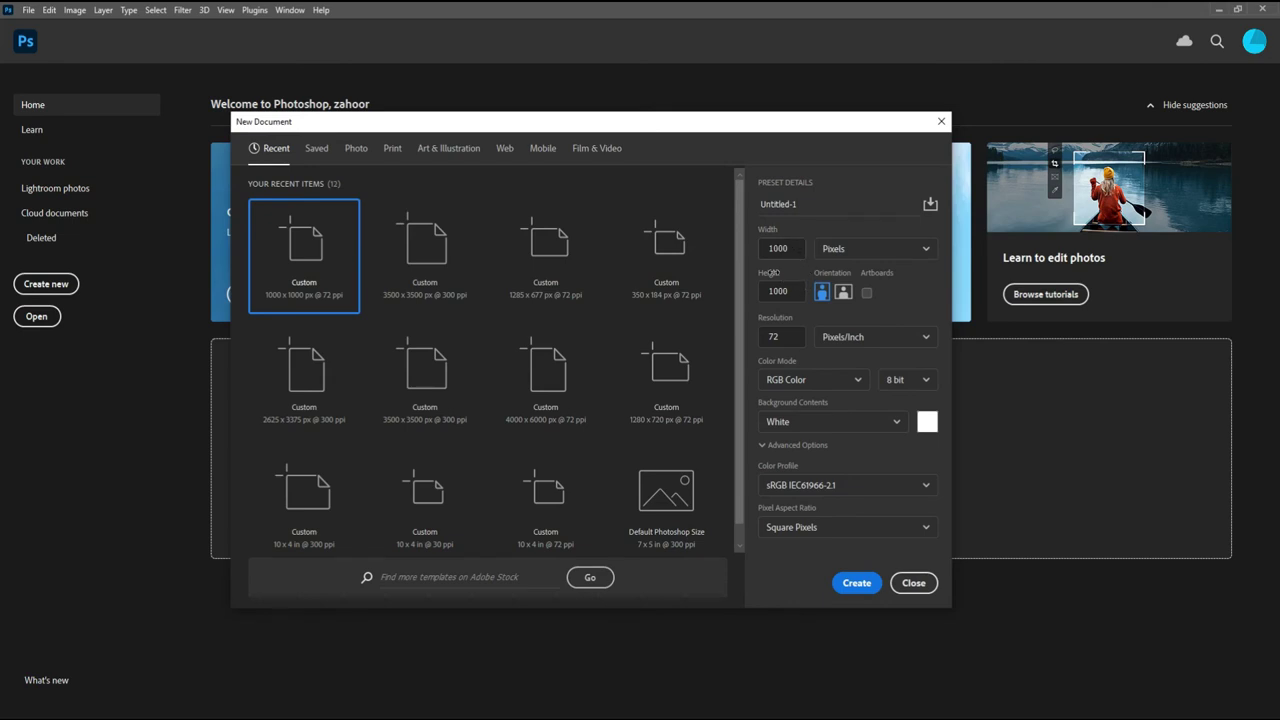
left_click(796, 338)
left_click(809, 376)
left_click(806, 458)
- Create the blank white 1000×1000 px Untitled-1 document from the preset
left_click(857, 583)
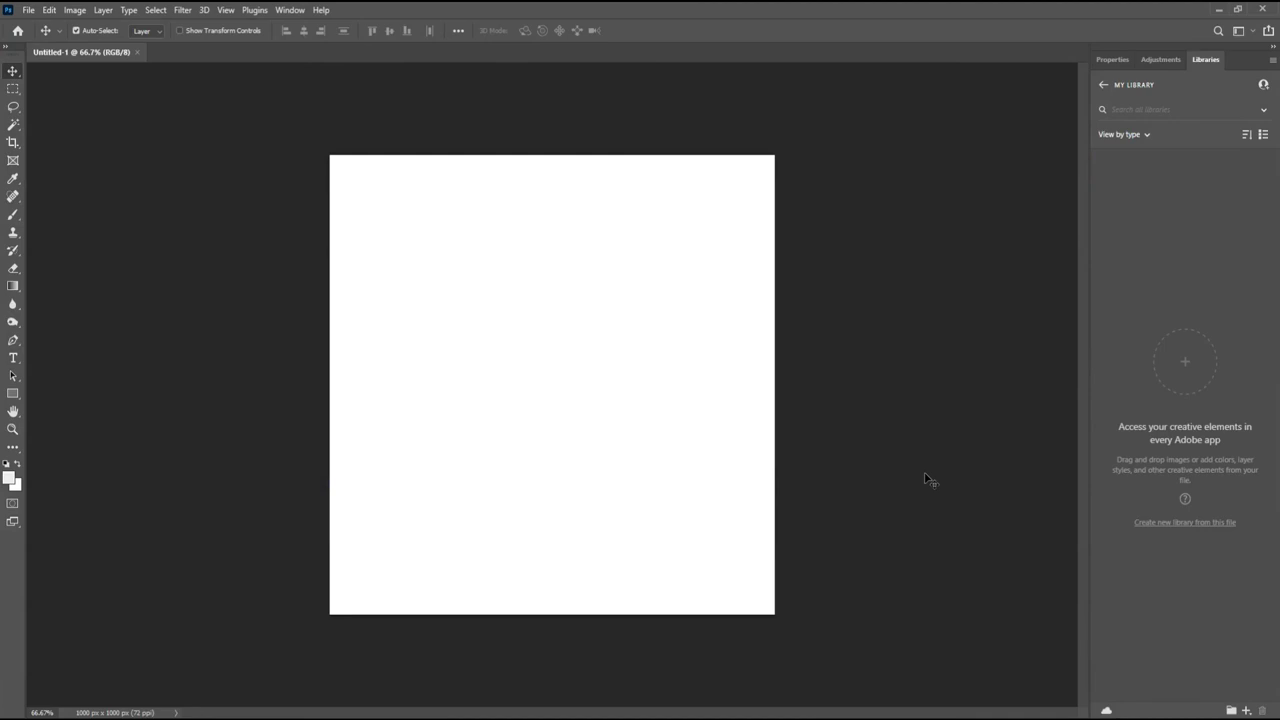
left_click(34, 14)
- Create a second white 1000×1000 px document named 'paper1'
left_click(34, 14)
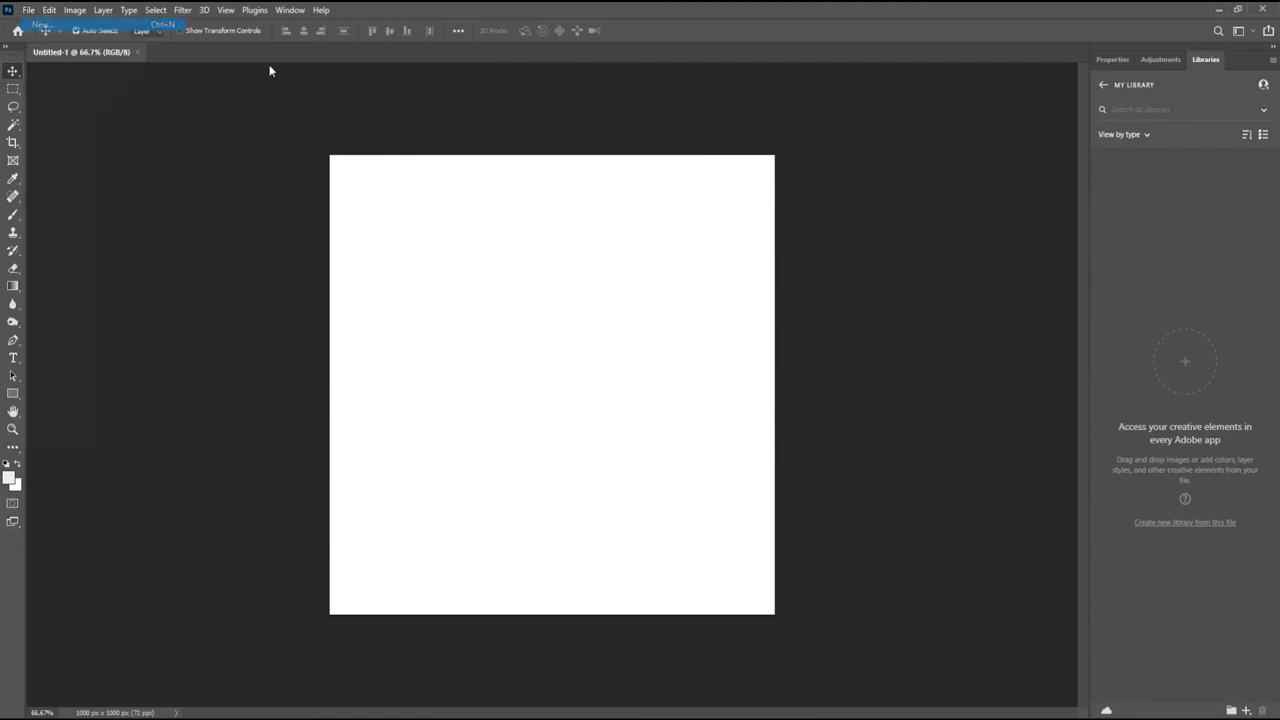
double_click(807, 210)
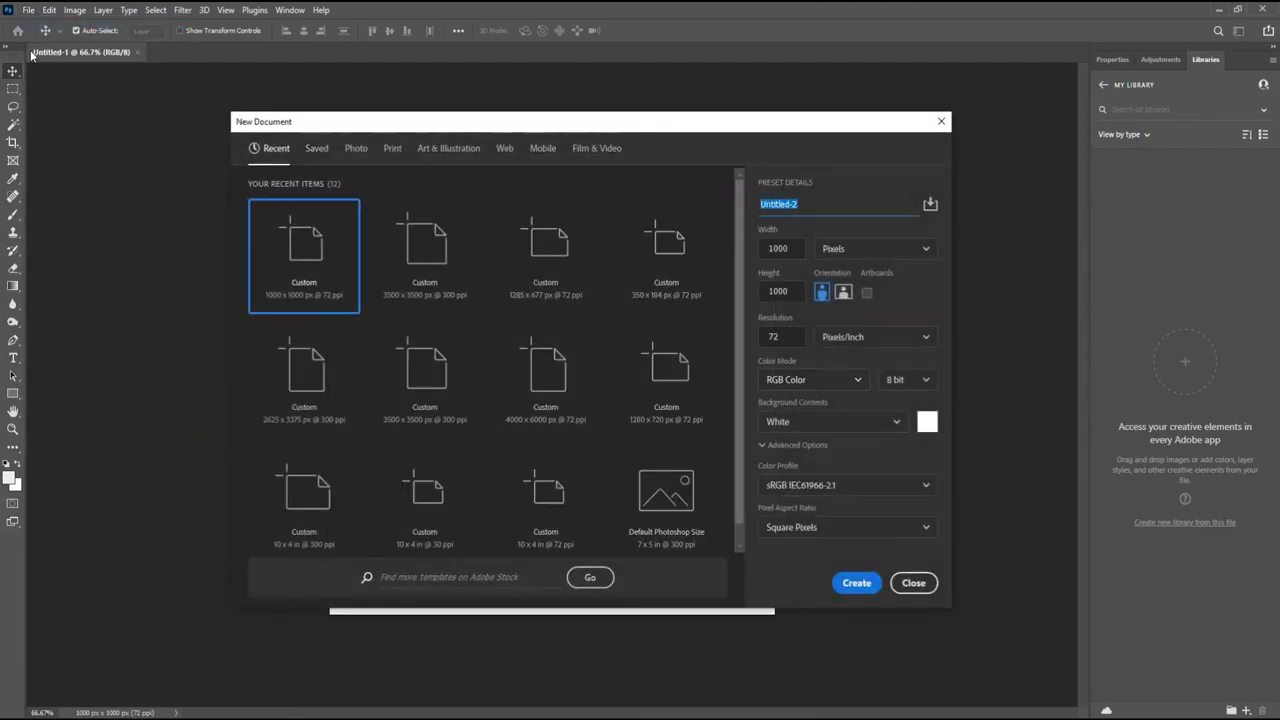
type("paper1")
left_click(857, 582)
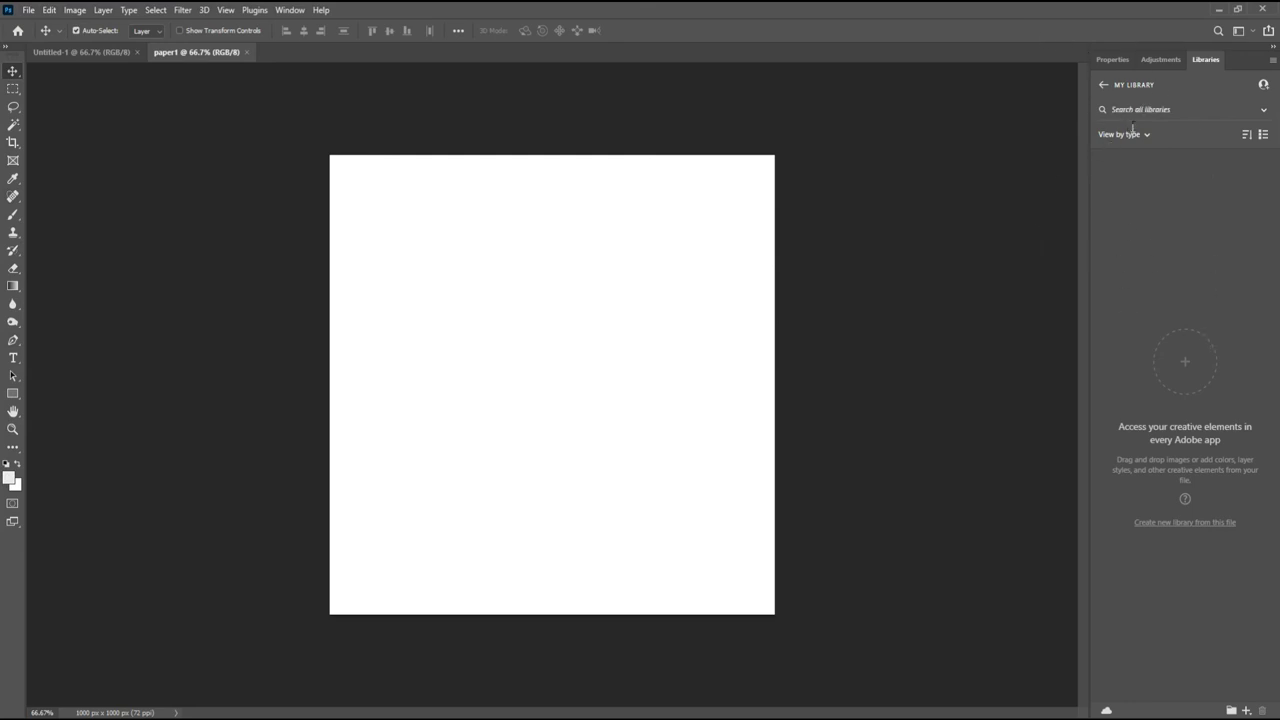
- Detach the Properties/Adjustments/Libraries panel group from the right dock and close it
left_click_drag(1254, 64, 934, 131)
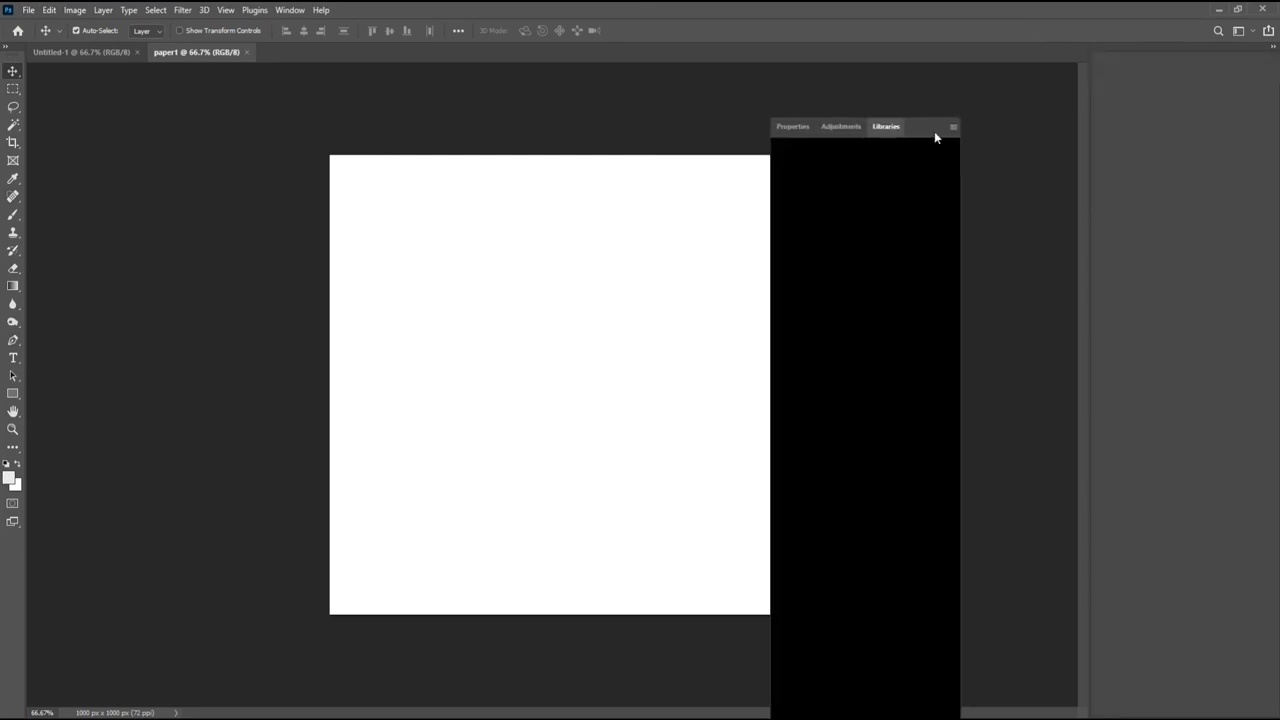
left_click(957, 112)
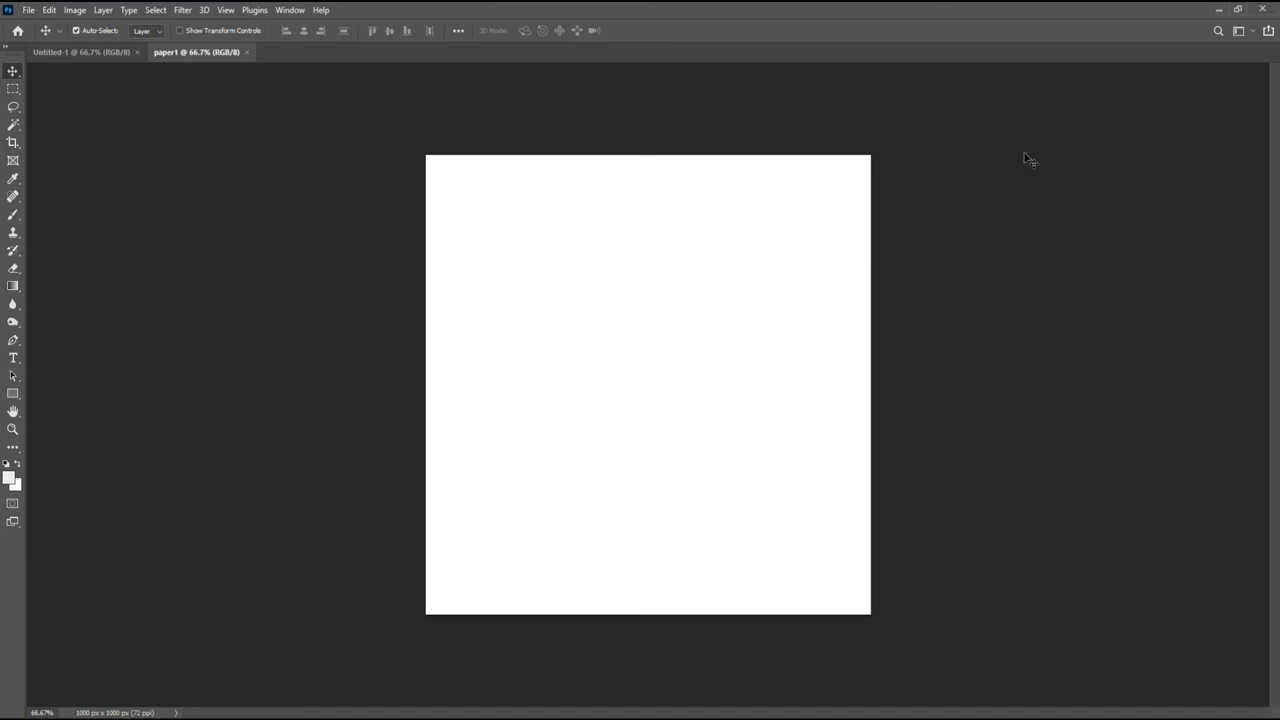
- Switch off Auto-Select for the Move tool
key("ctrl")
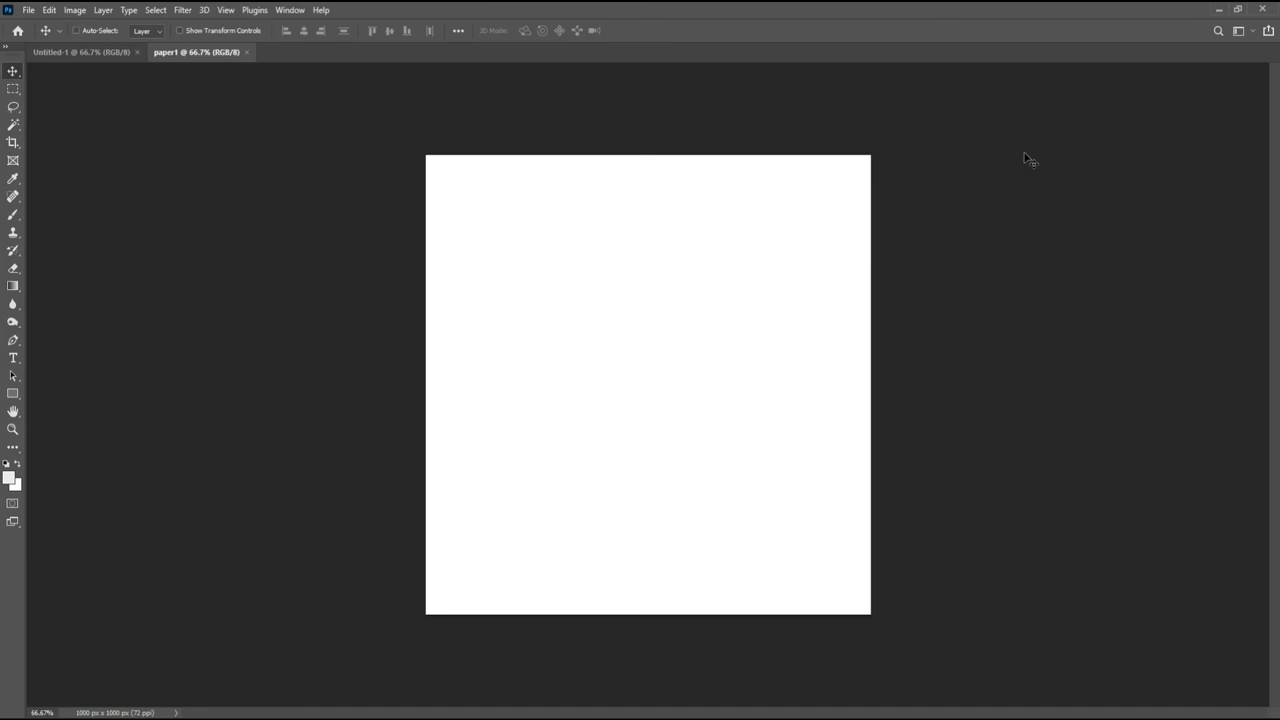